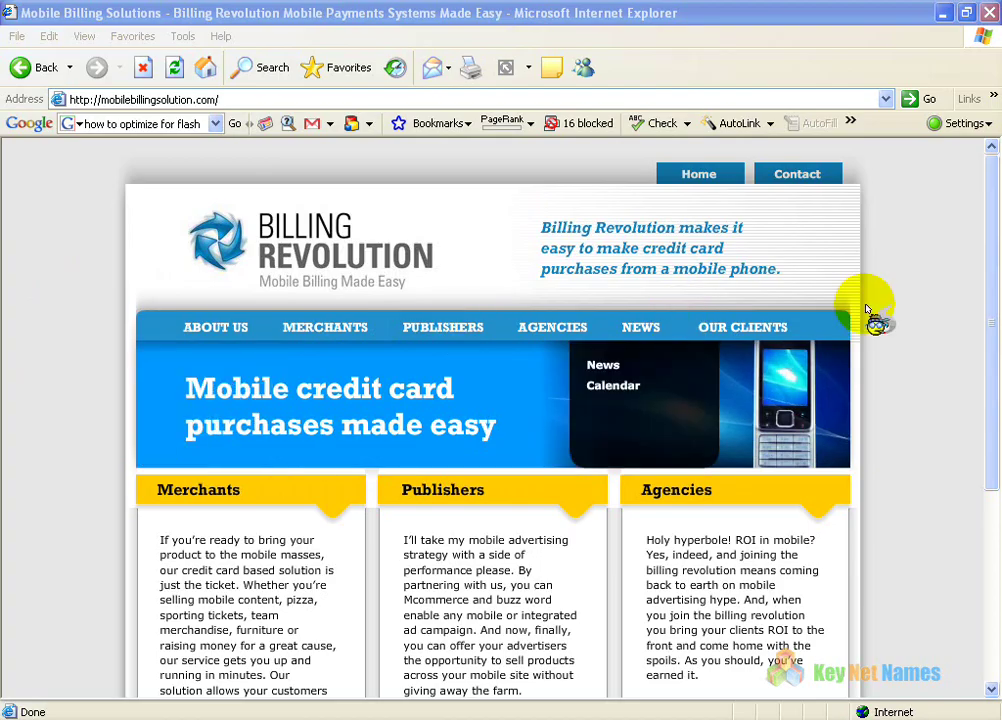
Display the mobilebillingsolution.com home page's HTML source in Notepad via View > Source
mouse_move(995, 226)
mouse_down()
mouse_move(985, 329)
mouse_move(984, 212)
mouse_up()
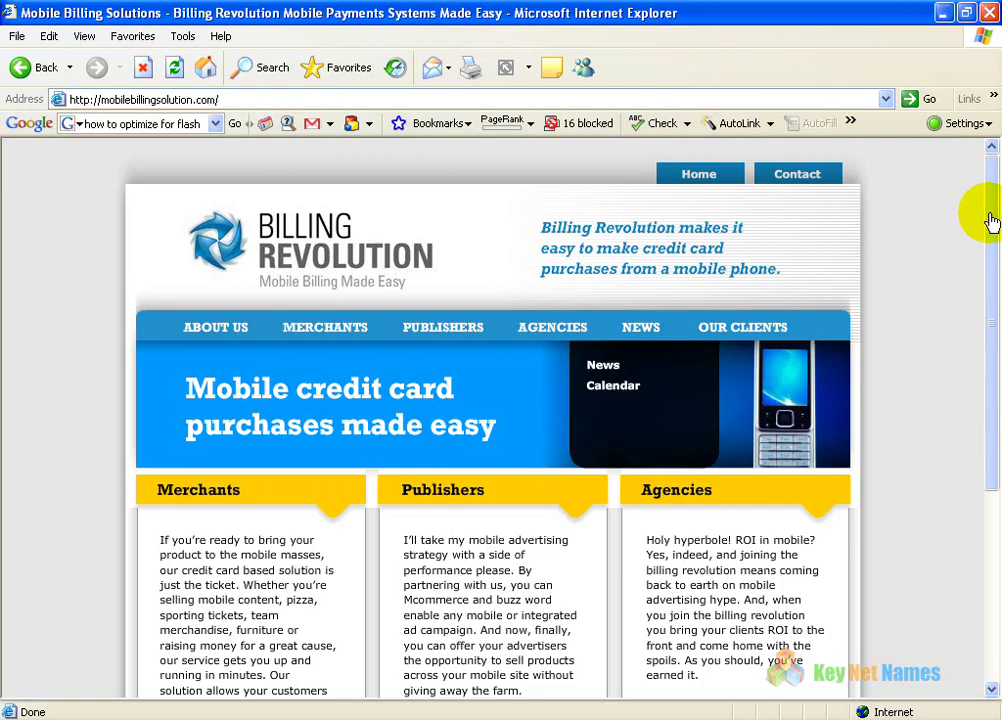
click(230, 98)
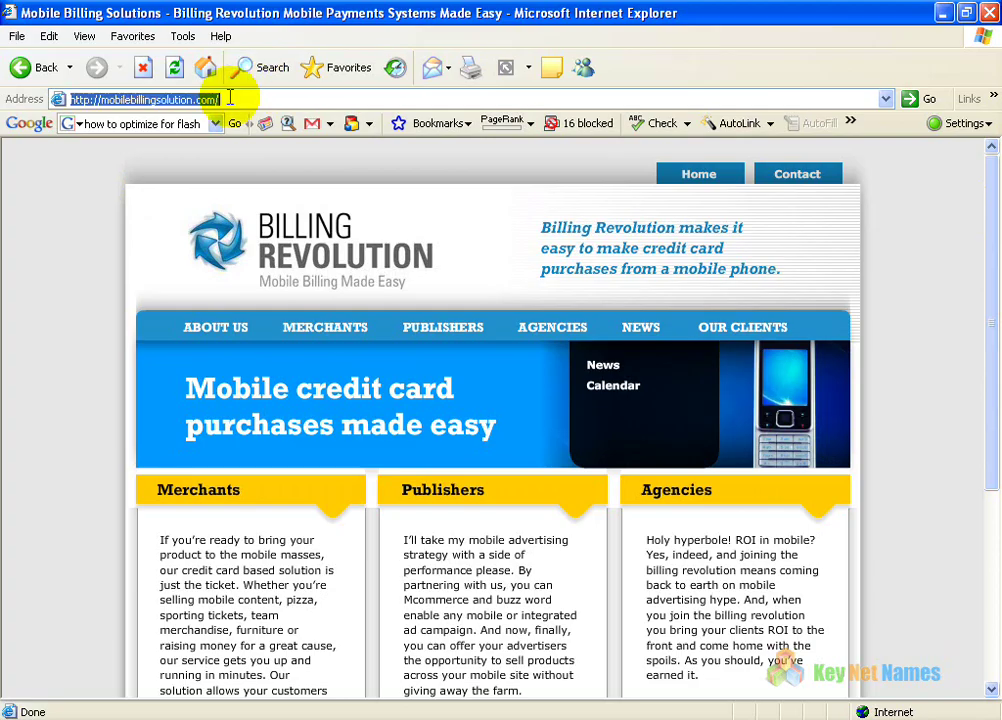
click(919, 262)
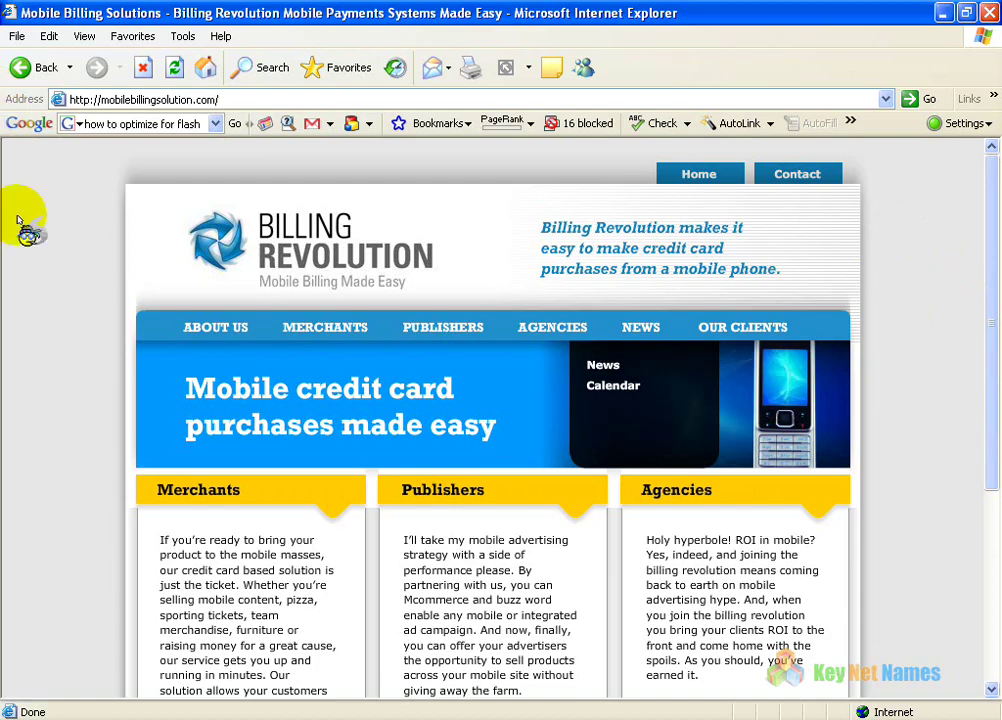
click(84, 37)
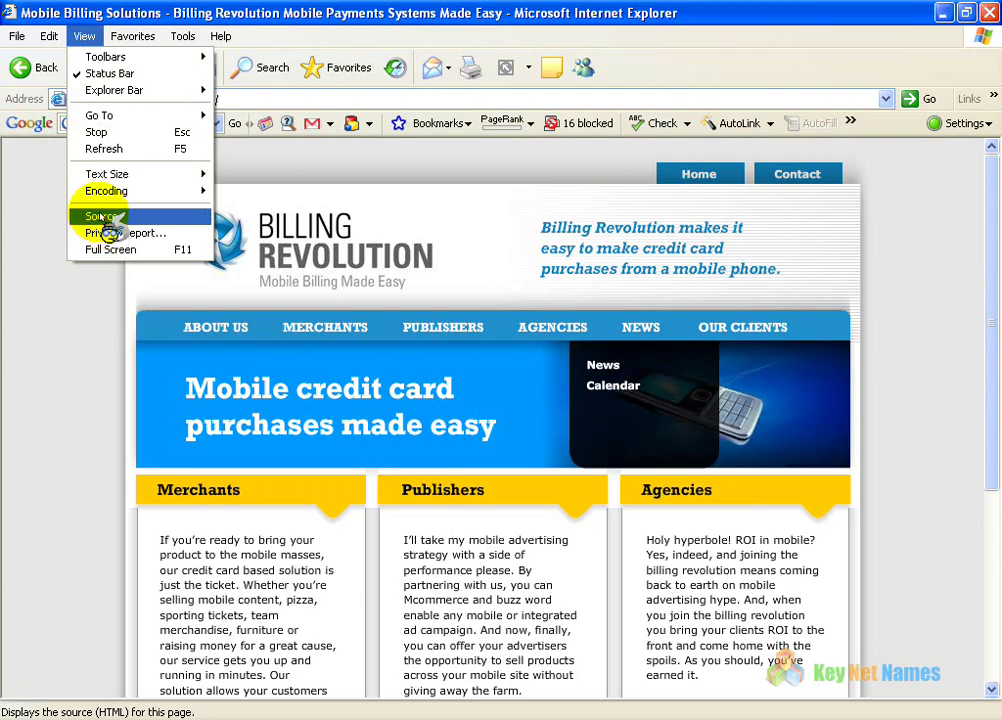
click(101, 218)
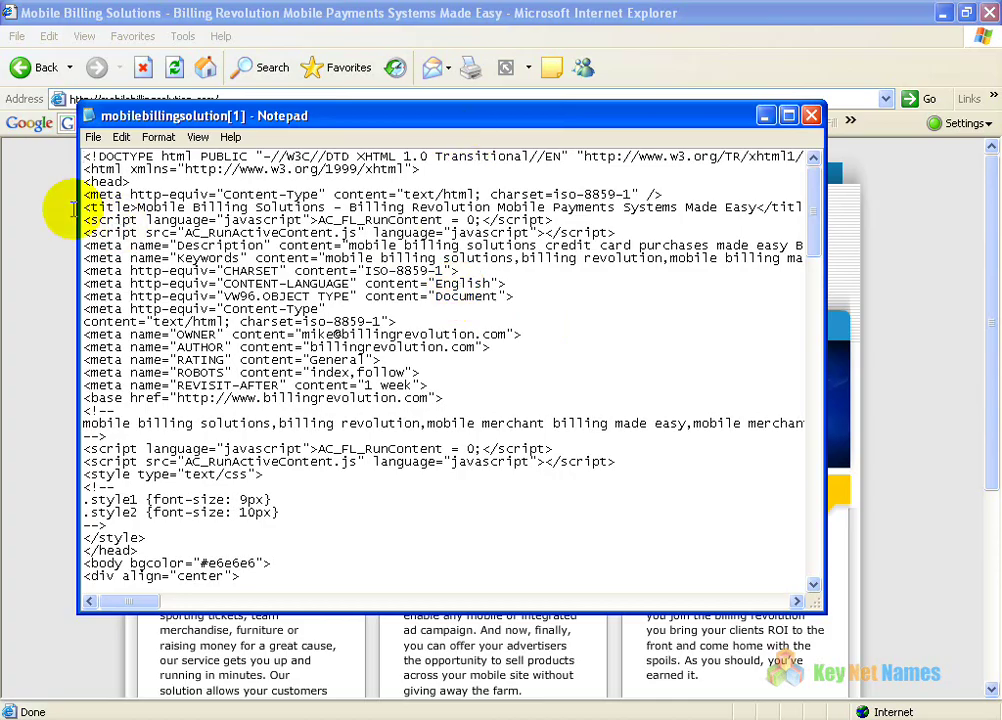
Highlight the page's title line in the Notepad source
drag(73, 208, 360, 207)
click(808, 195)
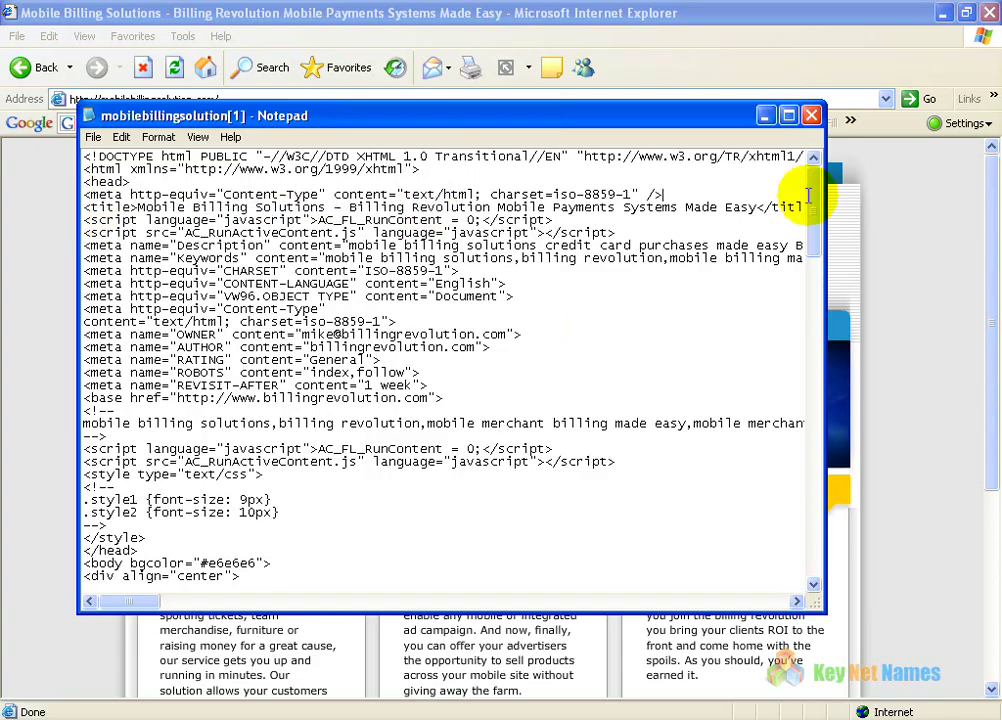
drag(808, 195, 875, 208)
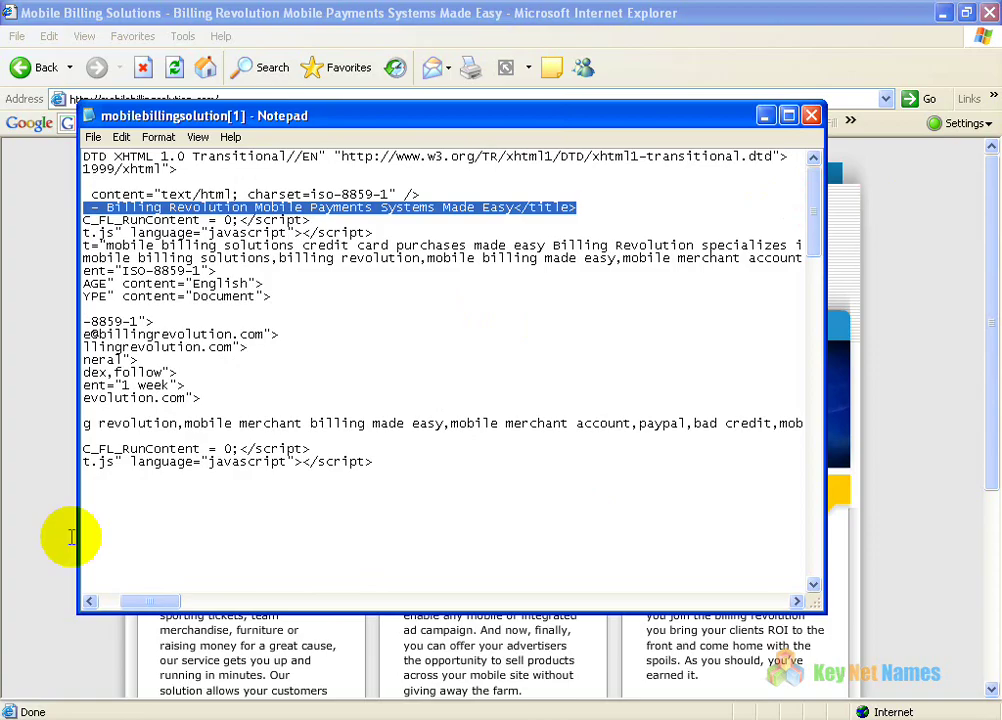
drag(160, 600, 103, 600)
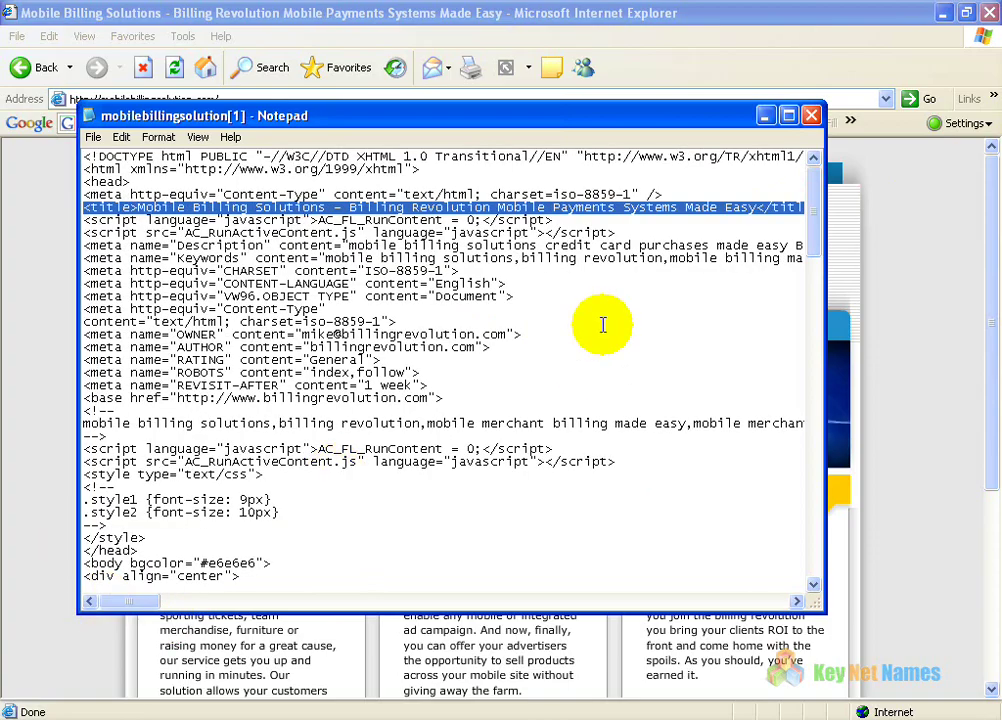
click(510, 296)
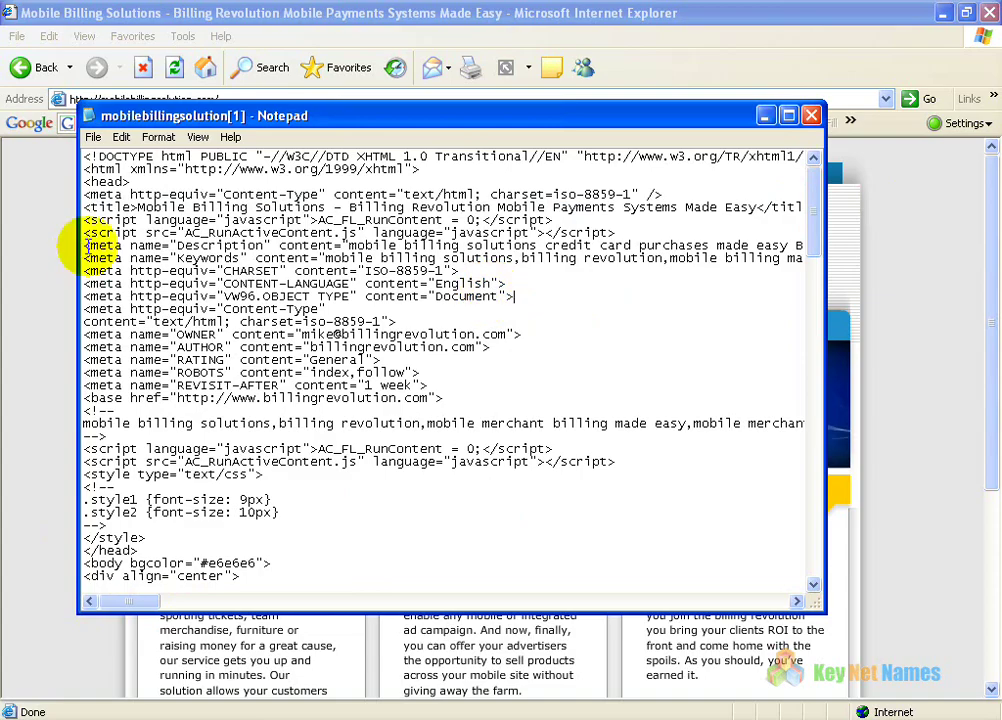
Highlight the Description and Keywords meta lines, then the OWNER through base href lines
drag(86, 245, 318, 258)
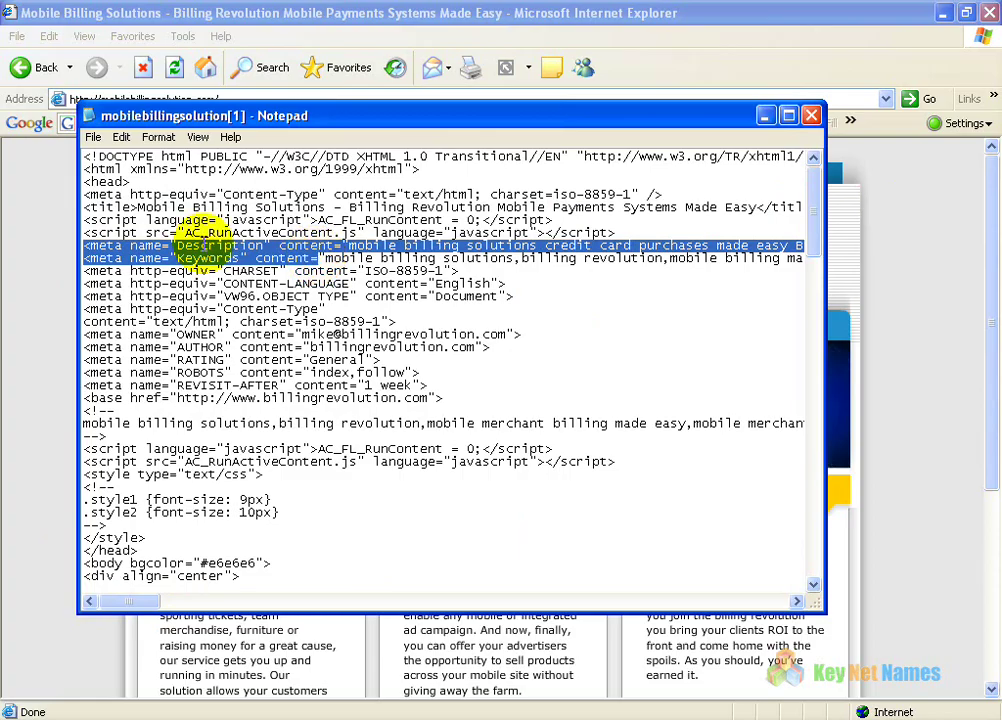
drag(177, 245, 263, 245)
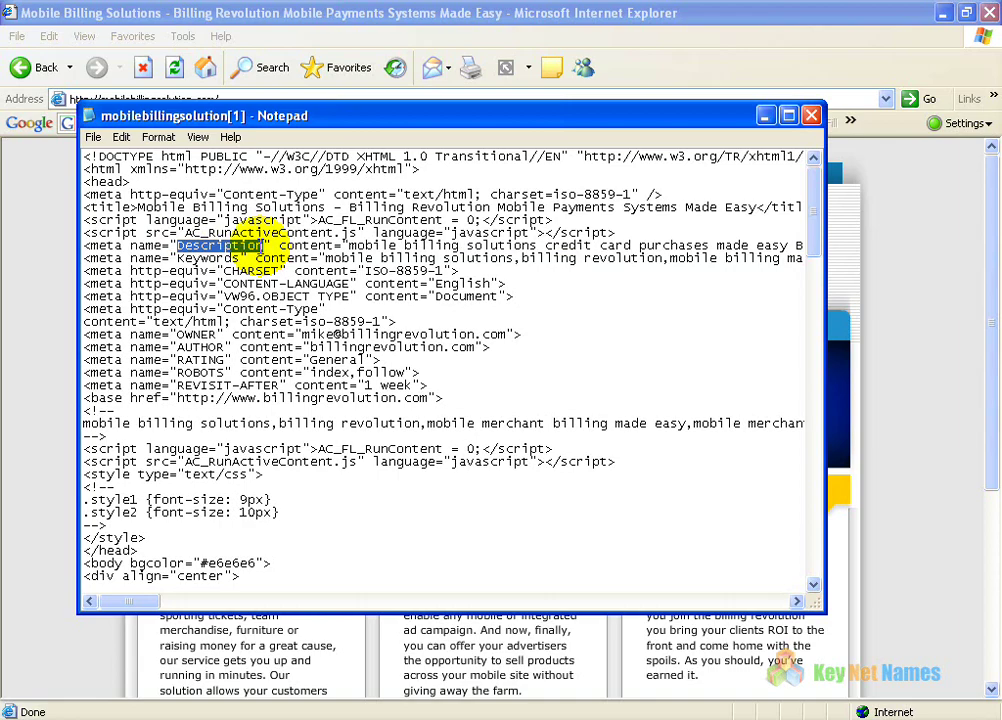
click(600, 329)
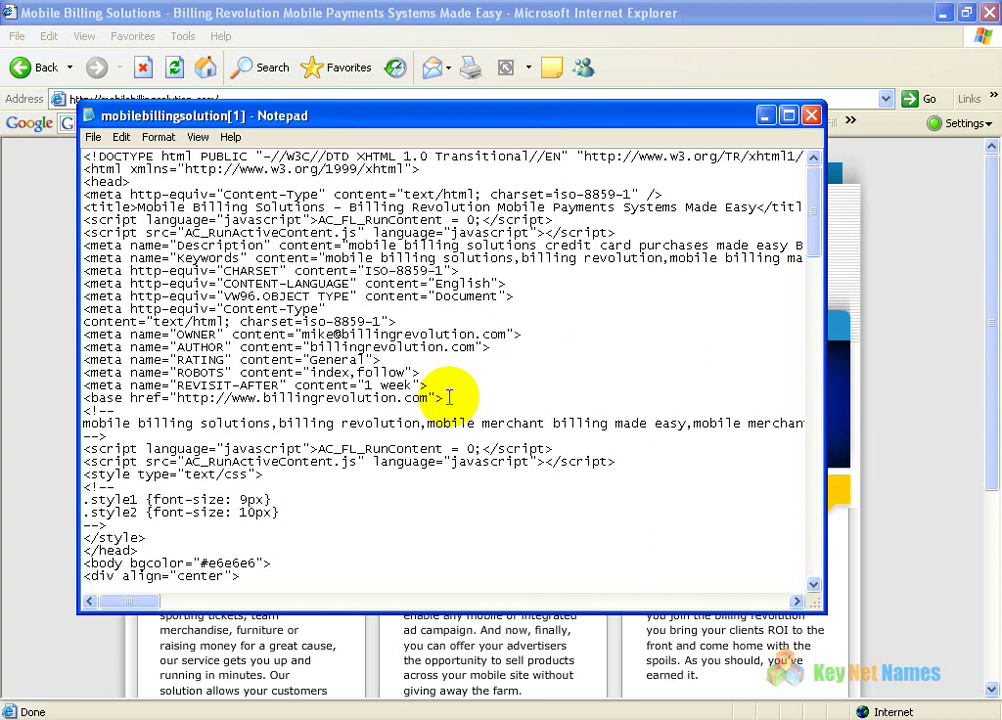
drag(448, 398, 10, 330)
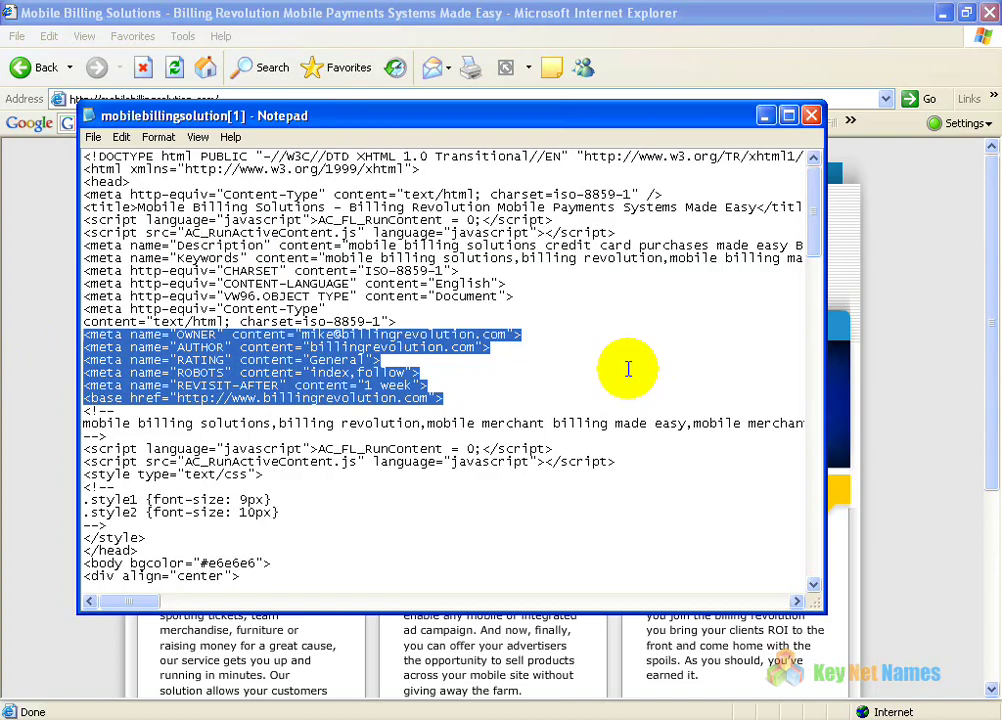
Highlight the base href line and hidden keyword comment, then close the Notepad source
click(443, 397)
drag(441, 396, 9, 396)
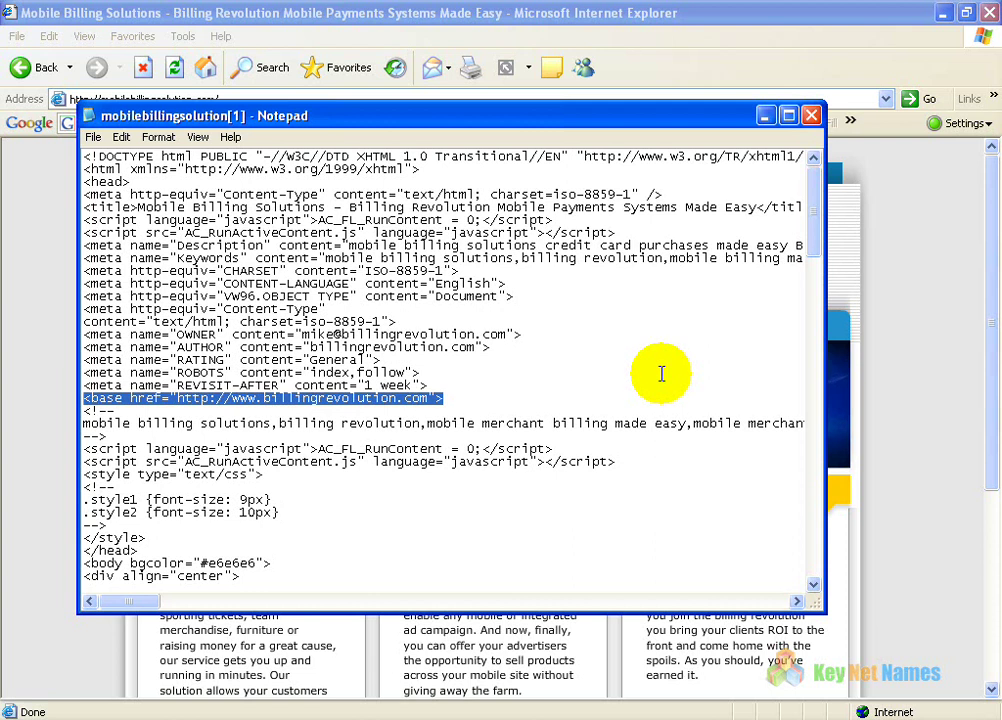
click(600, 340)
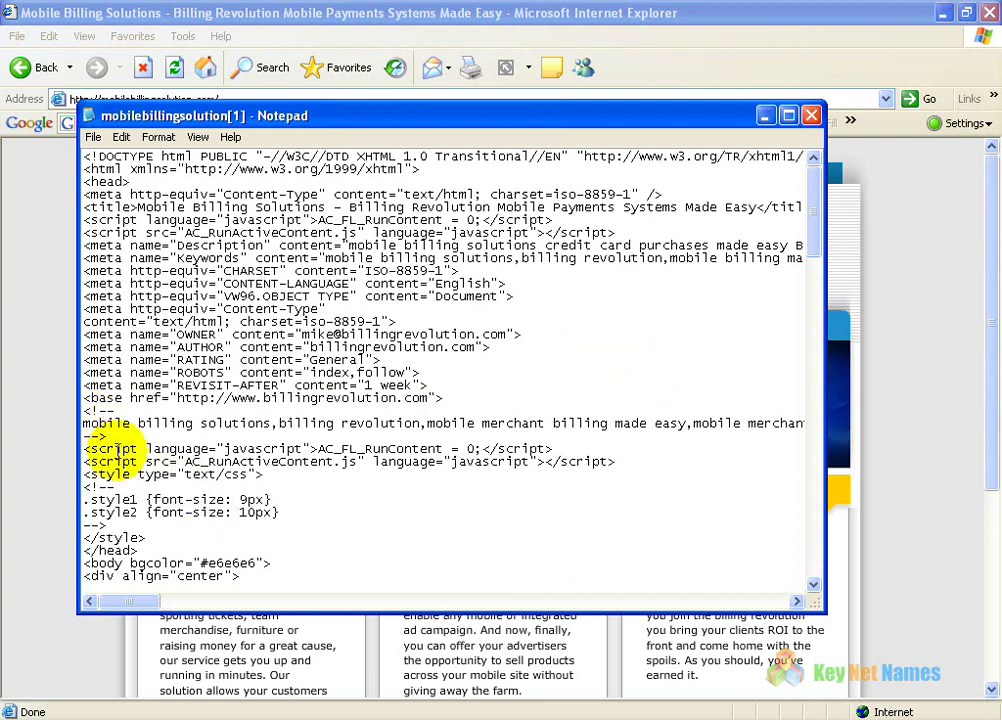
drag(106, 436, 42, 415)
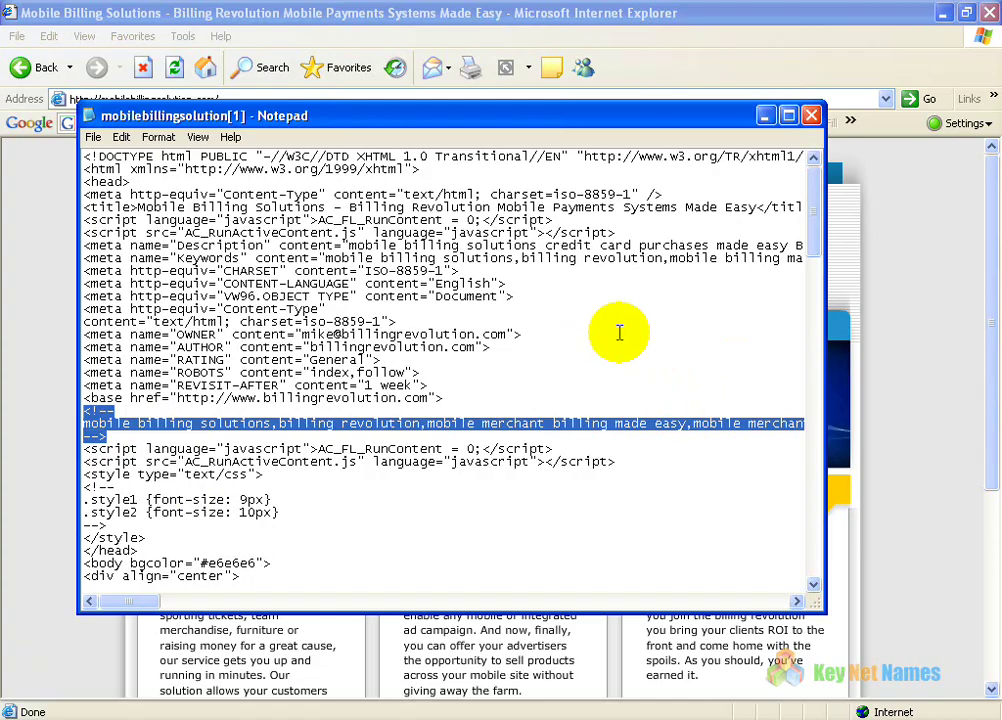
click(699, 469)
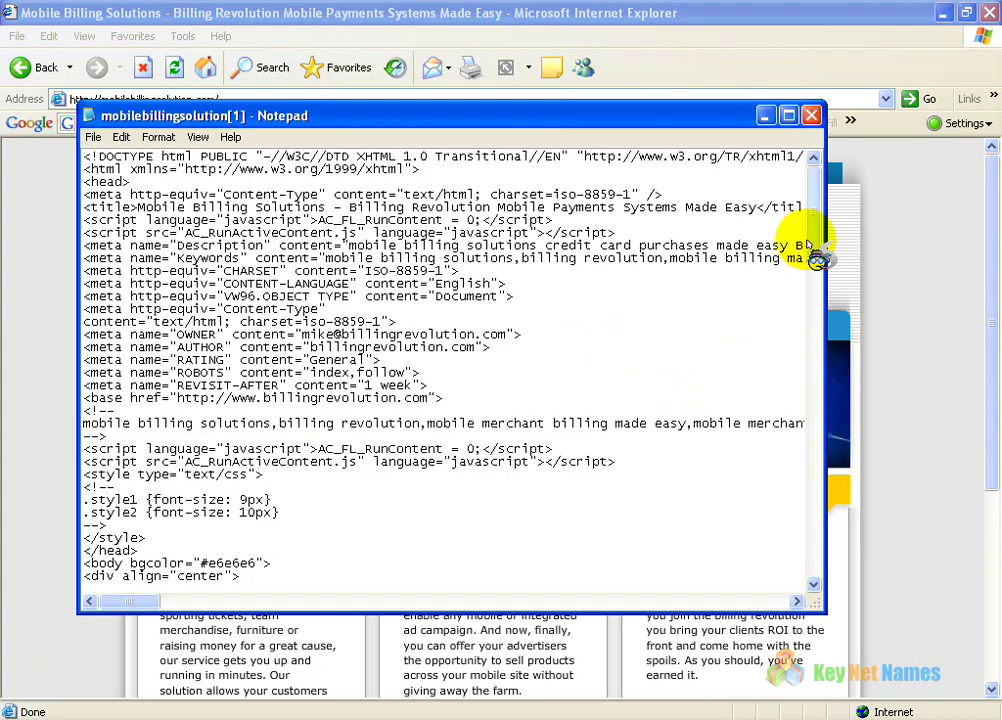
click(813, 116)
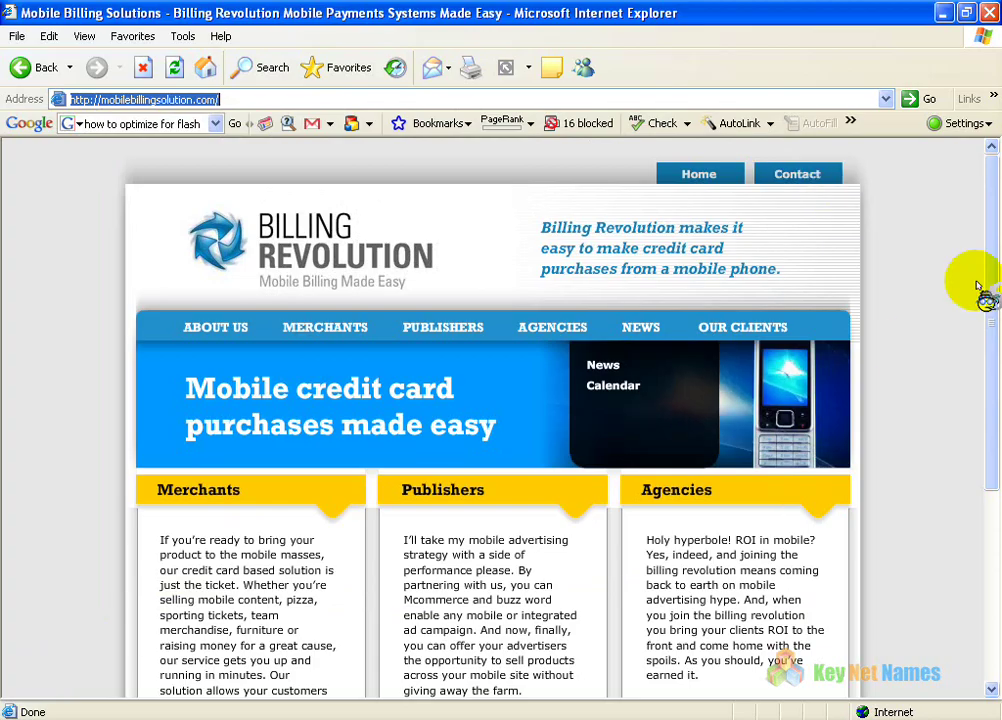
drag(990, 234, 989, 444)
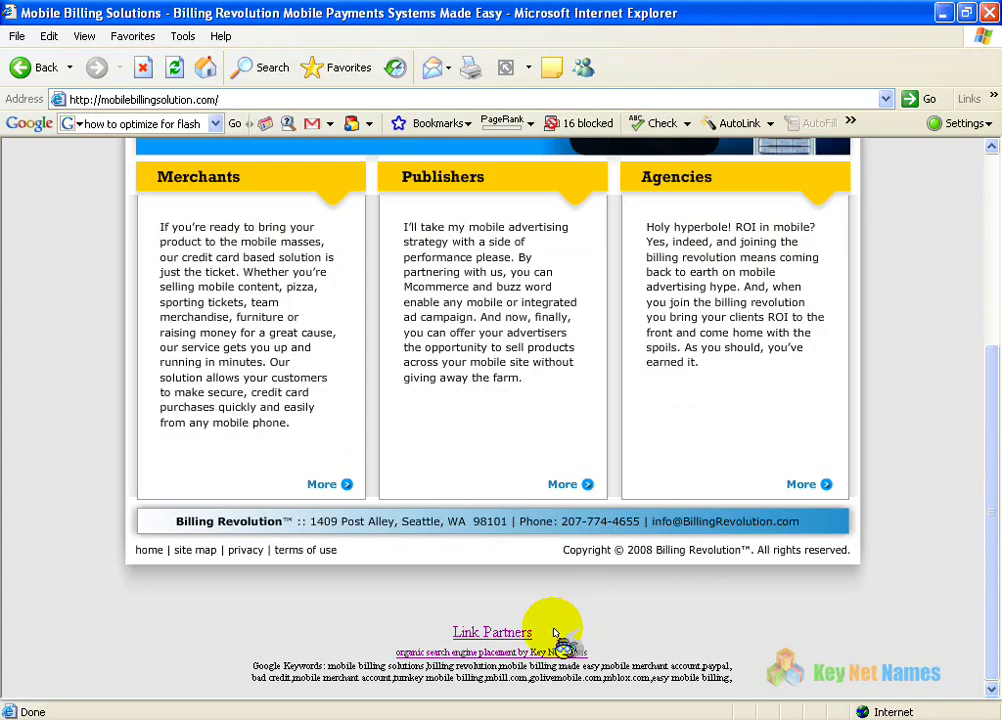
click(491, 634)
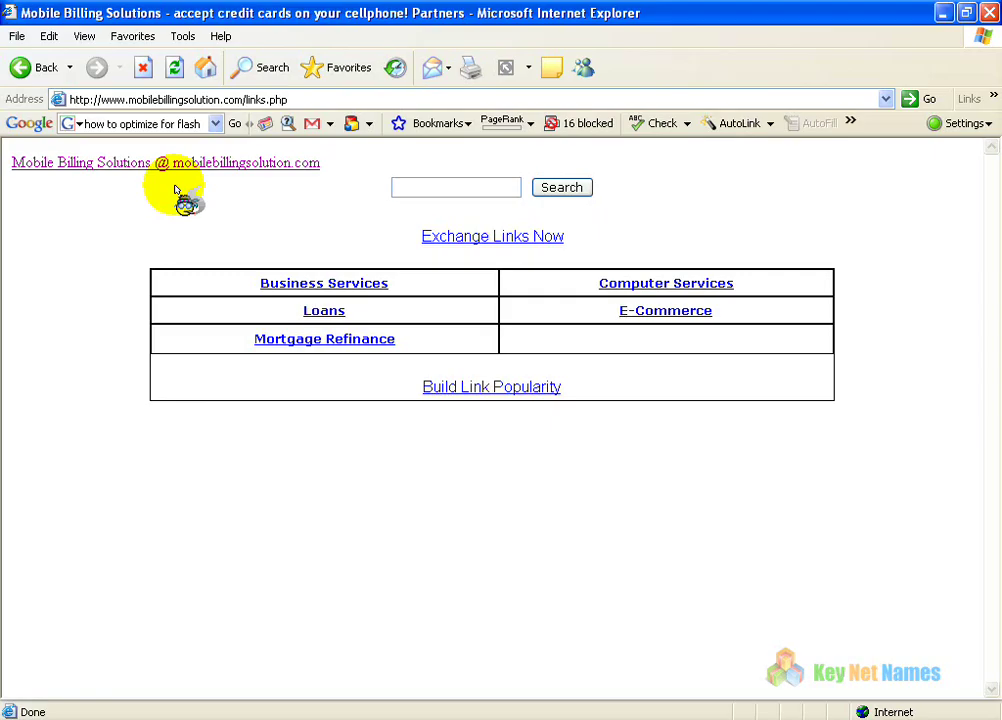
click(109, 170)
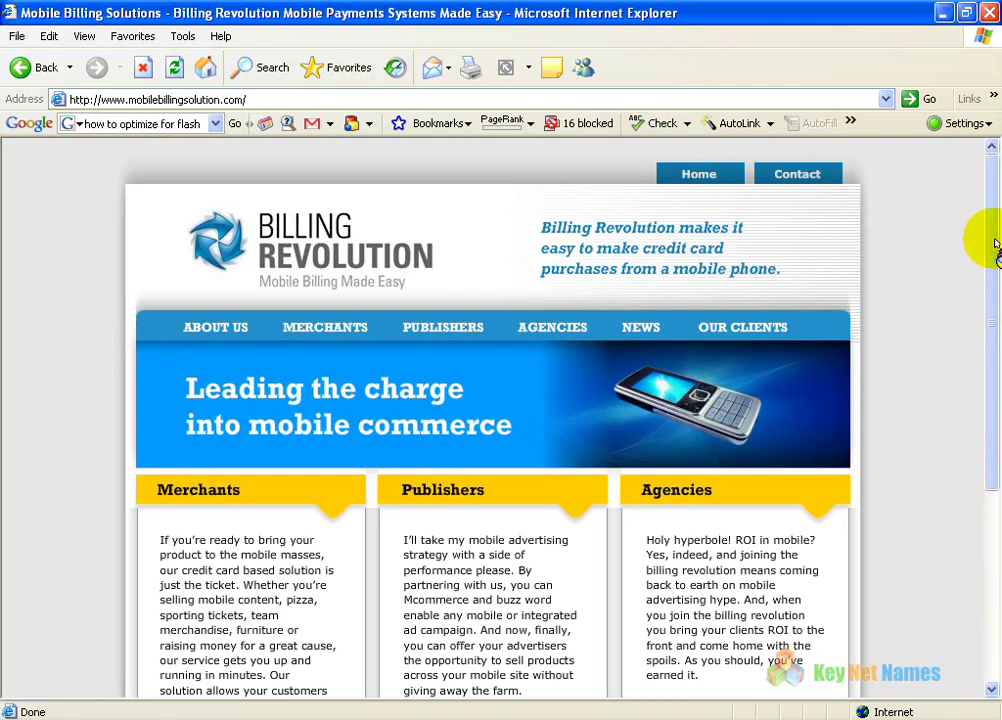
Highlight both Google Keywords lines in the page footer, deselect them, and return to the top
drag(992, 253, 980, 480)
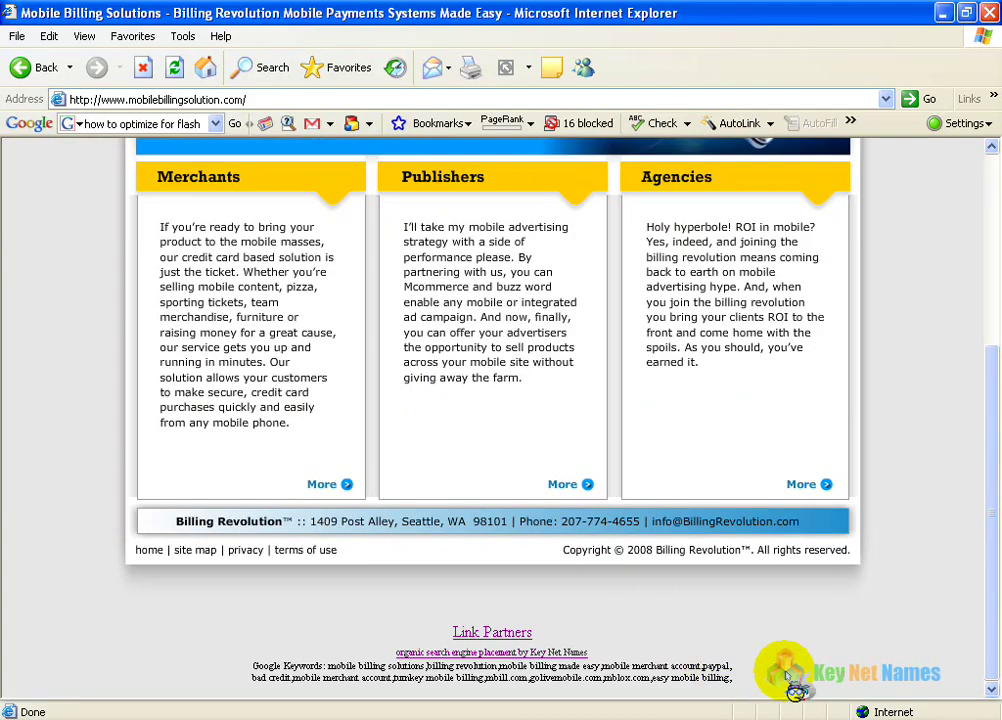
drag(736, 678, 250, 668)
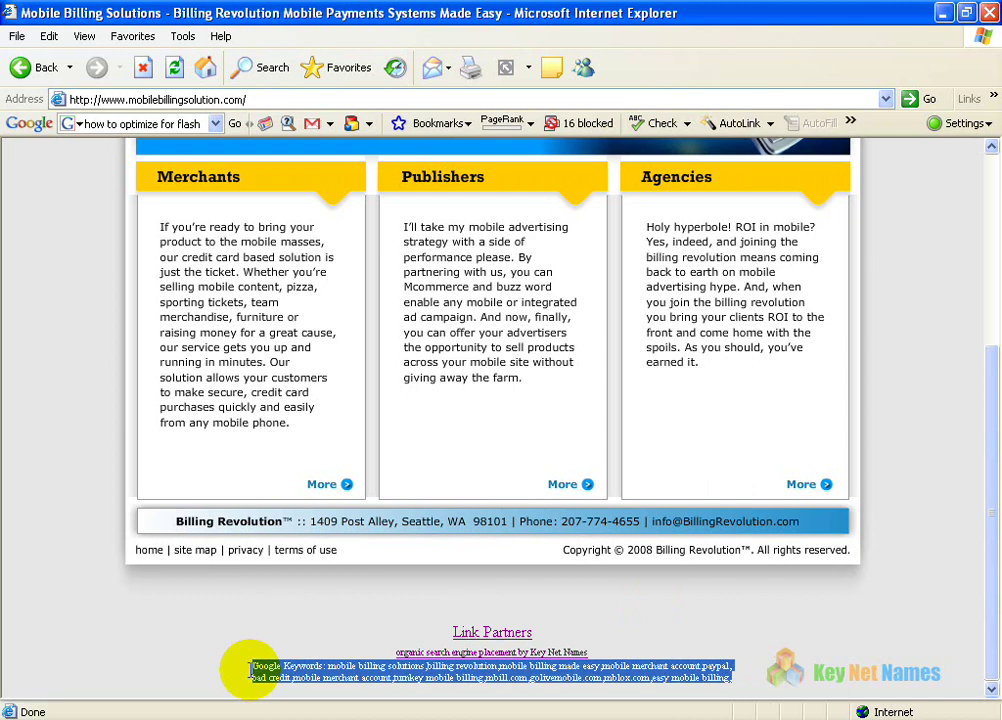
click(668, 668)
drag(740, 680, 230, 664)
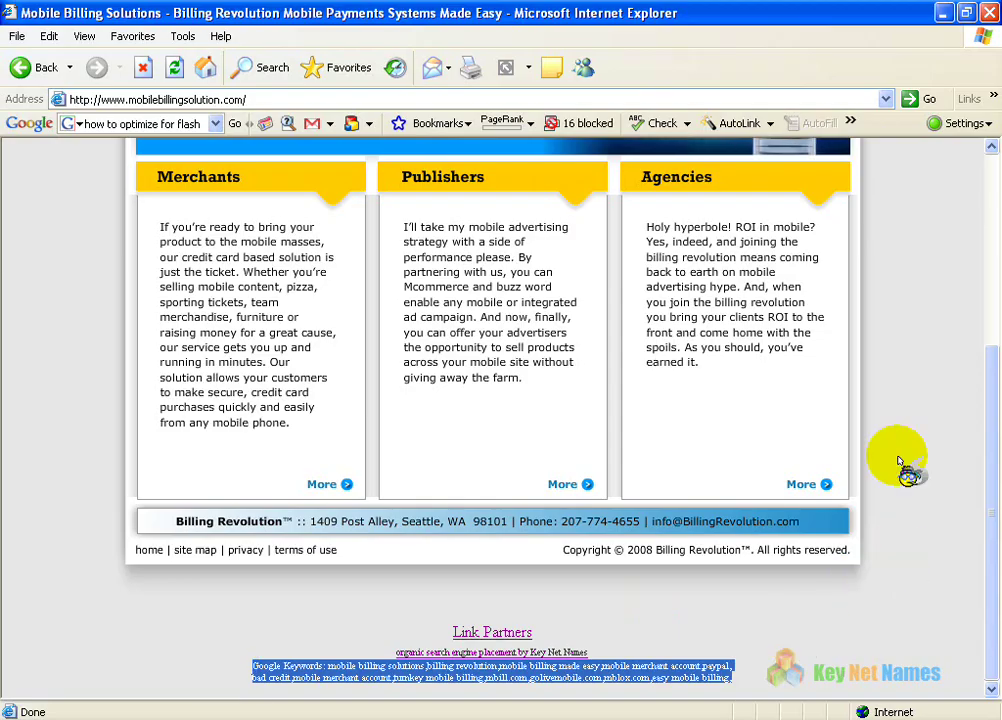
click(785, 651)
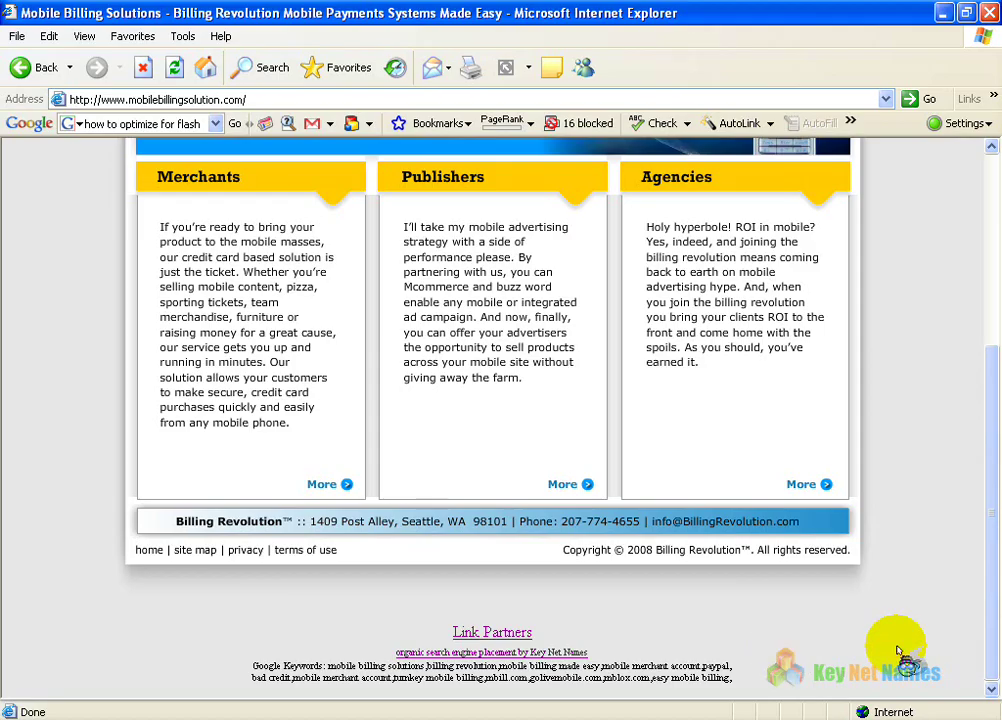
drag(990, 600, 990, 300)
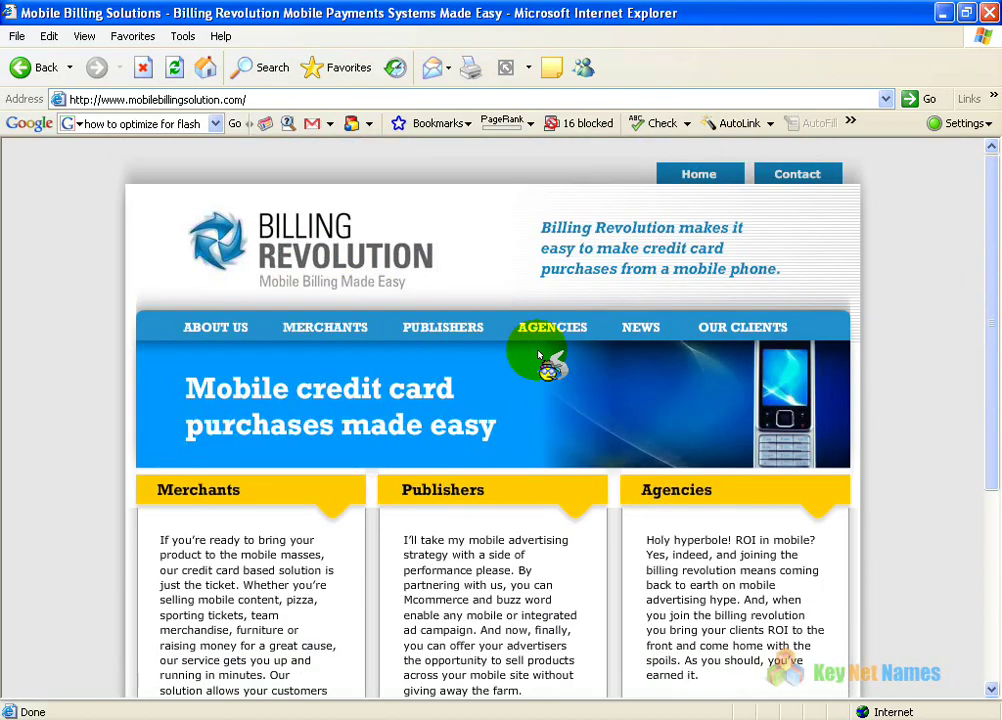
Switch the site panel from Publishers to Agencies, then select the address bar domain
click(466, 330)
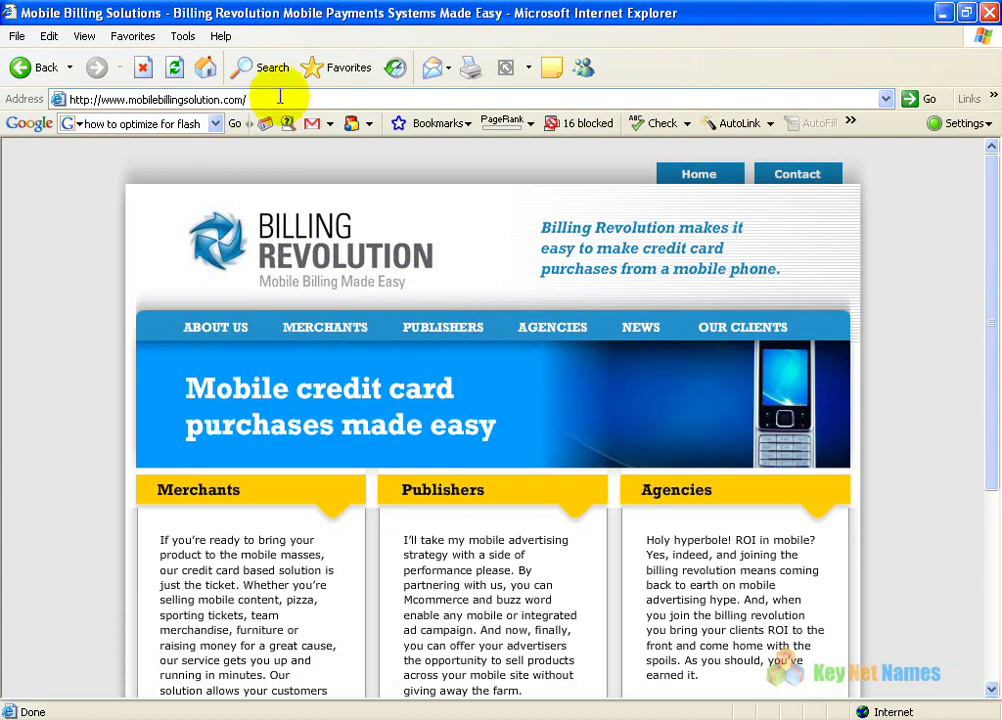
click(125, 99)
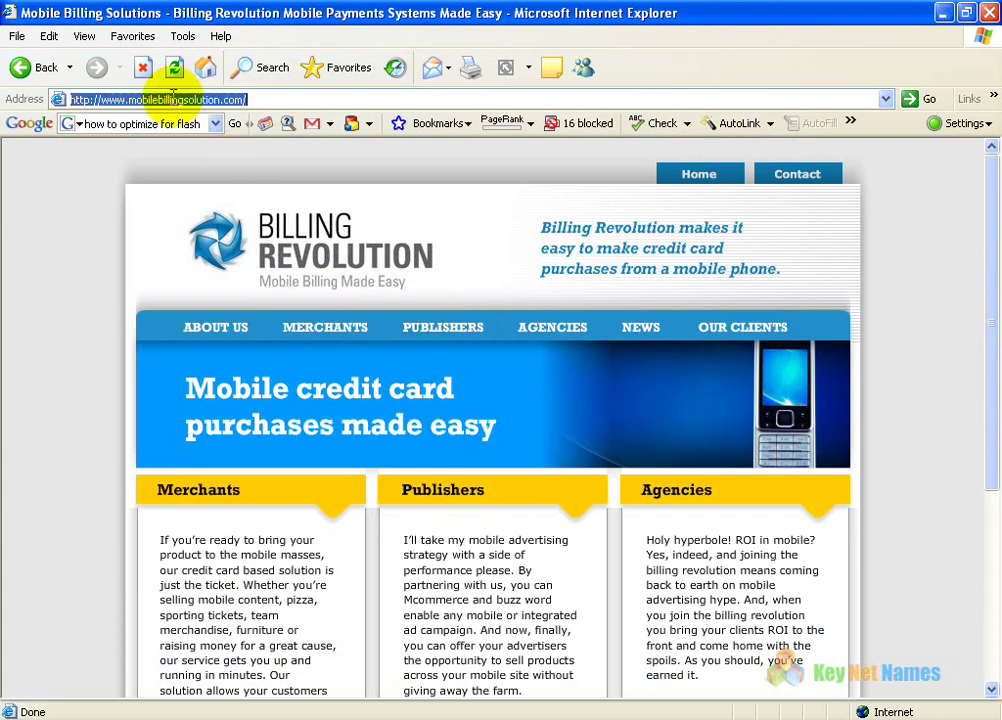
click(447, 331)
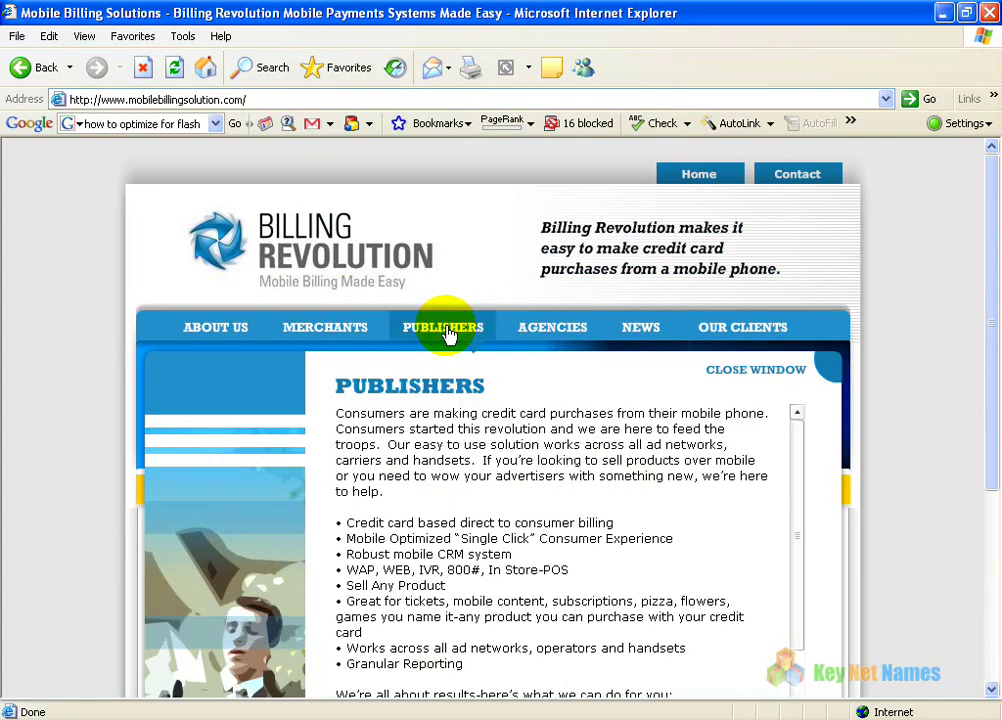
click(541, 333)
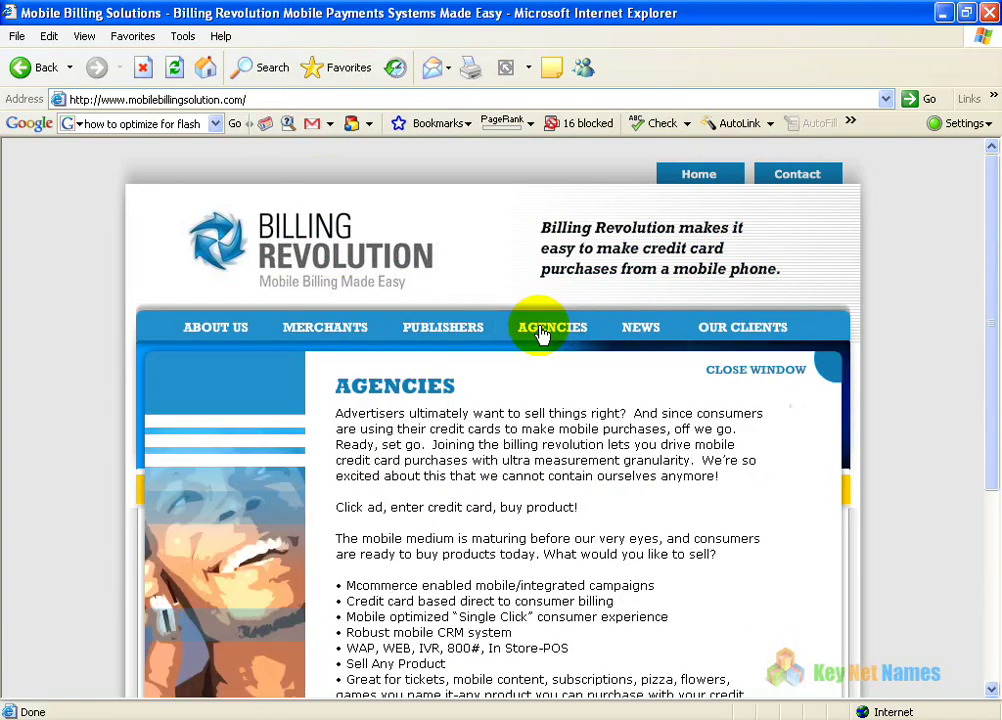
mouse_move(628, 330)
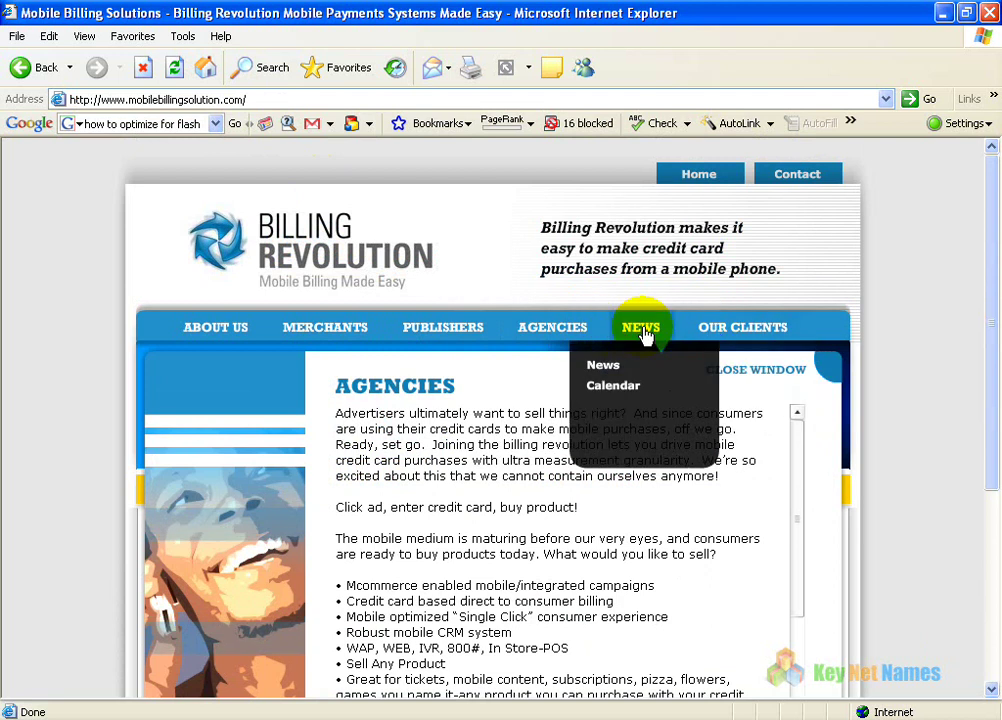
click(273, 97)
drag(247, 99, 130, 103)
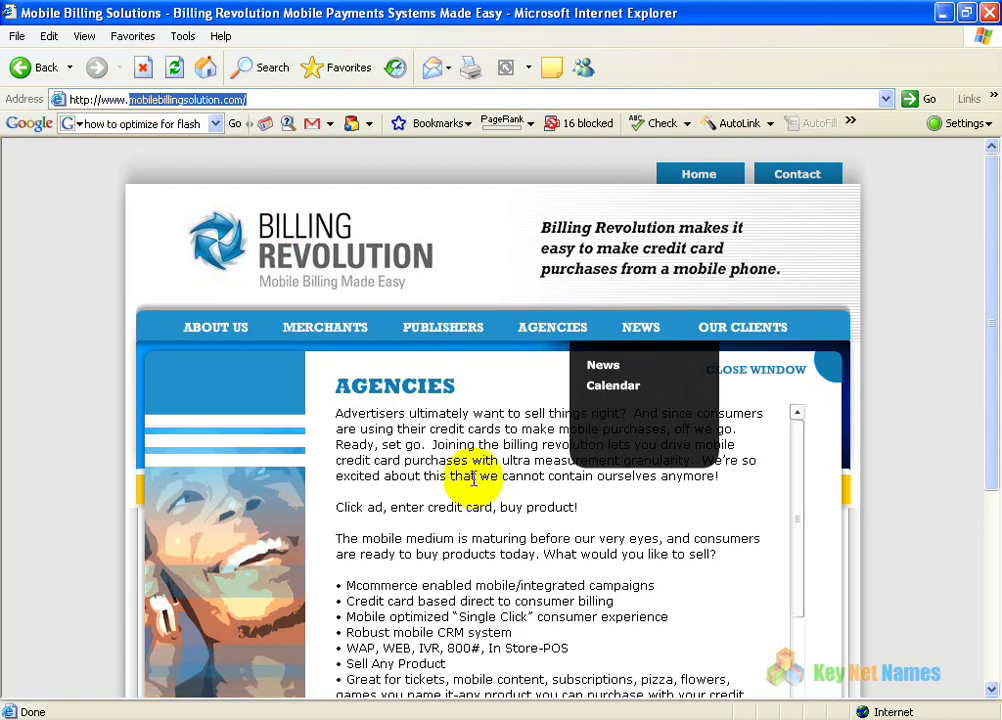
Replace the domain with billingrevolution.com, load it, and scroll through its homepage
text(bi)
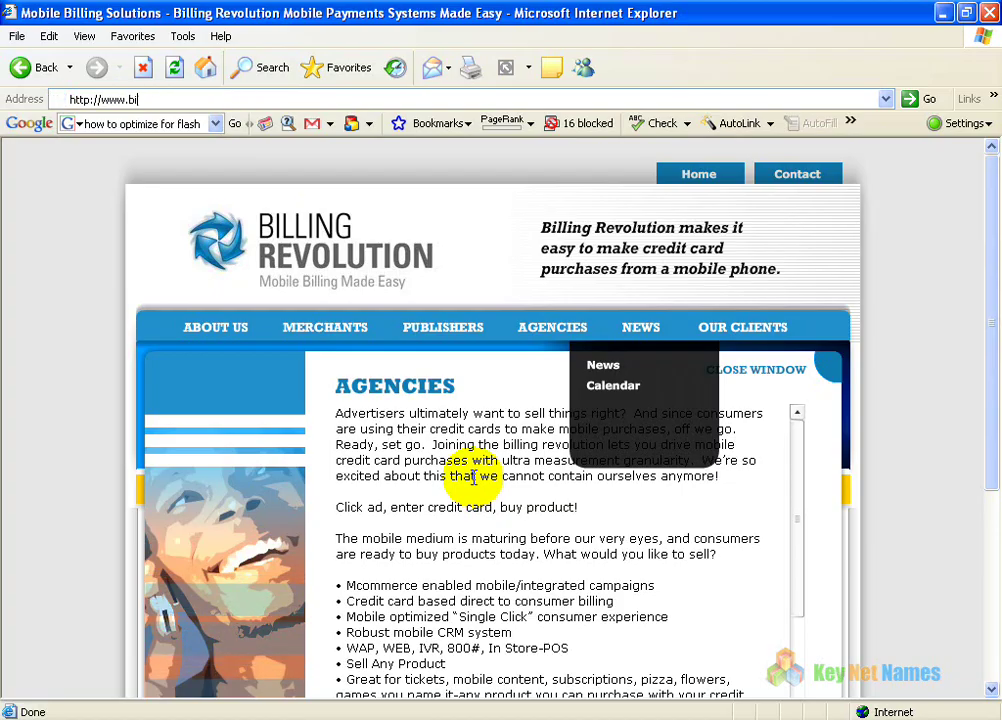
text(llingrev)
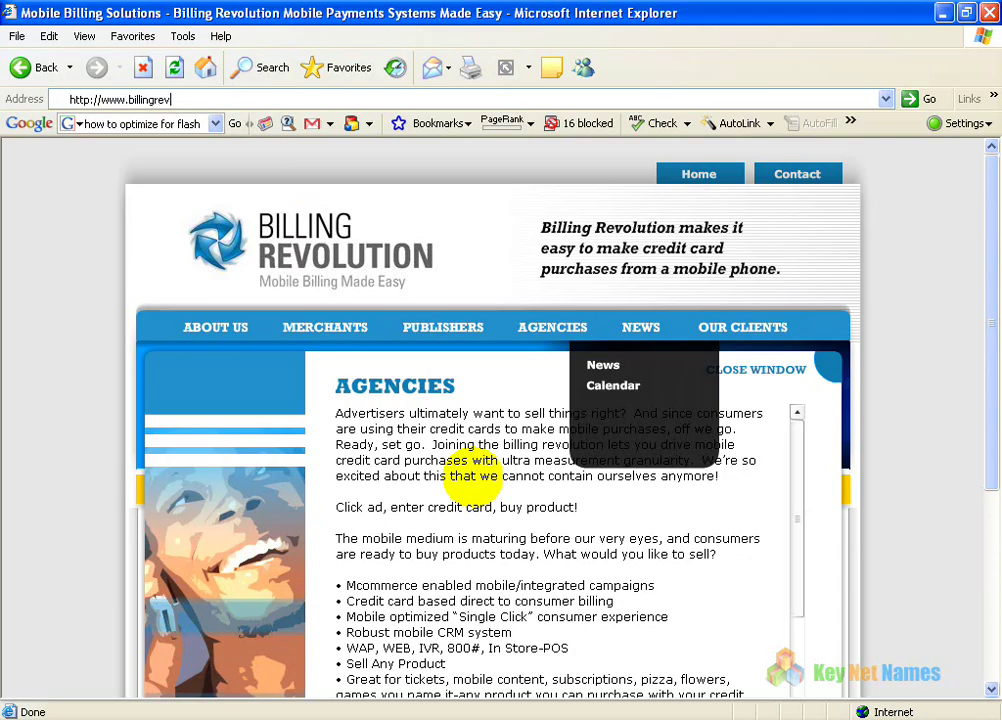
text(olutio)
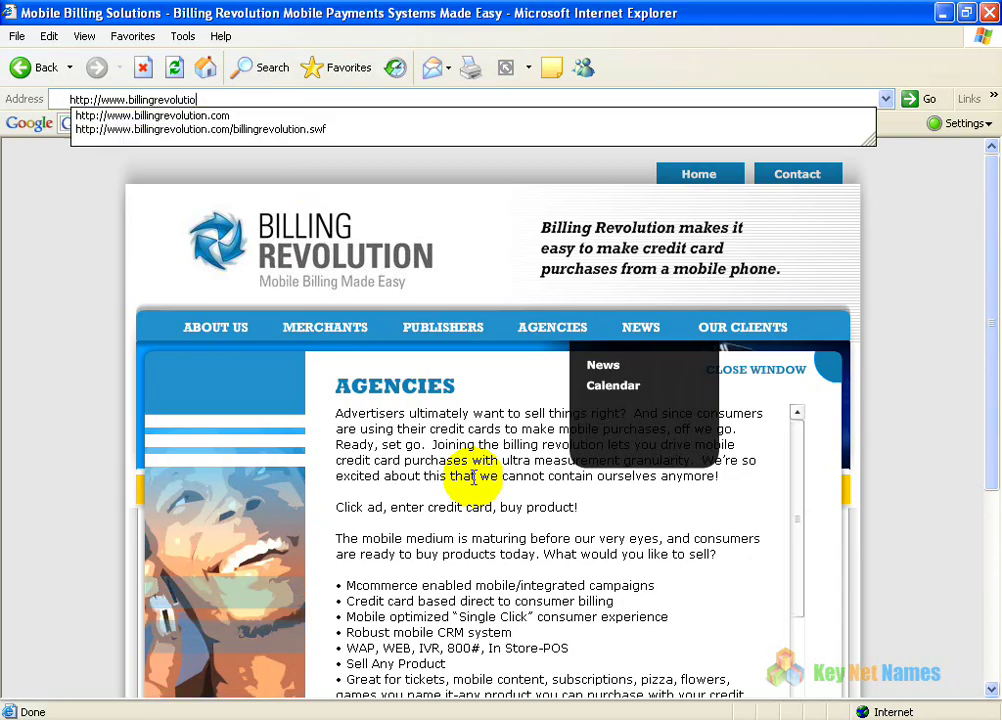
text(n.com)
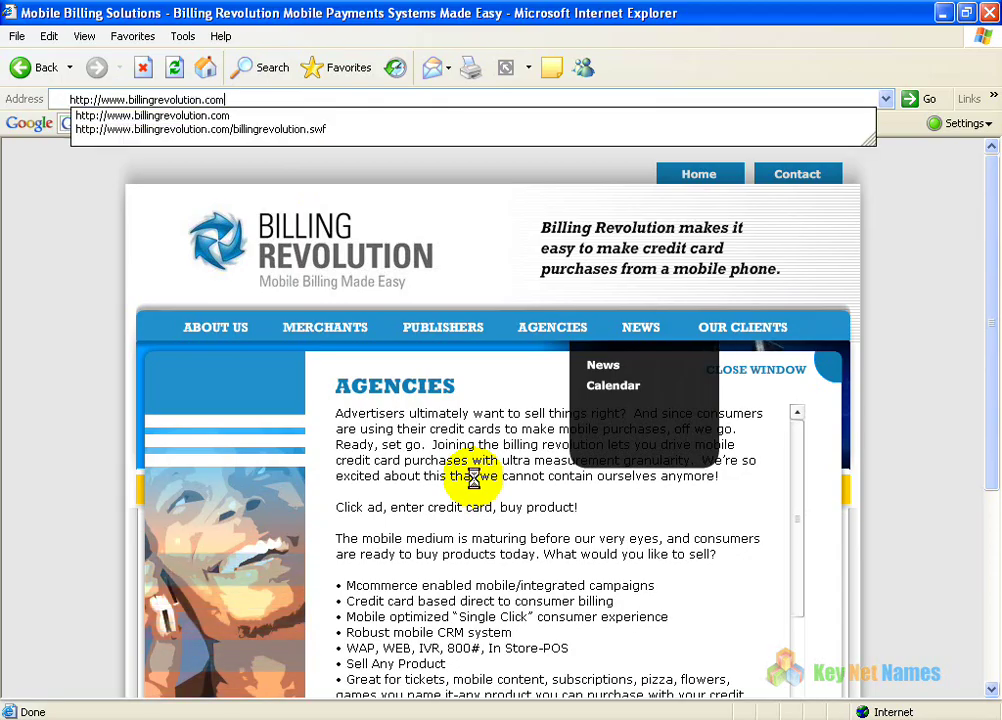
key(Return)
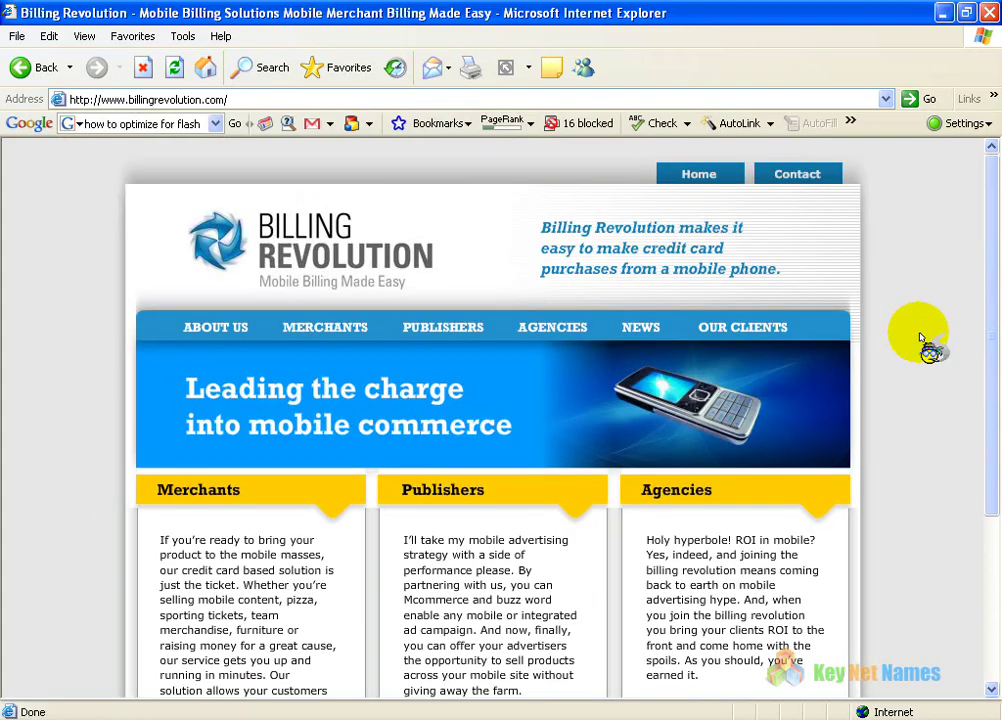
drag(990, 246, 993, 458)
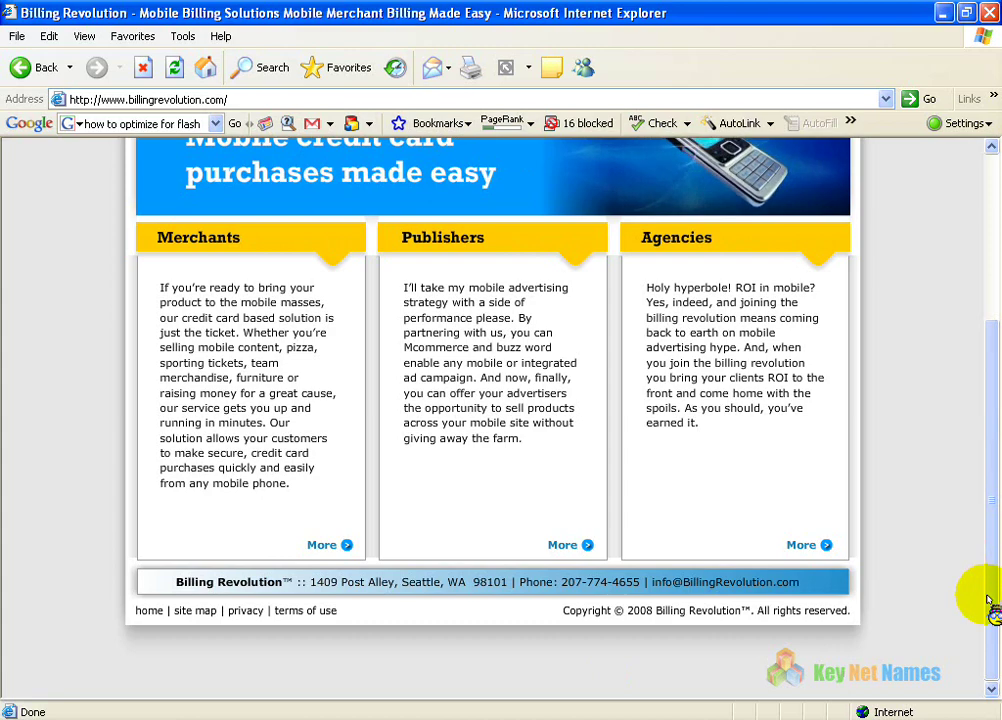
drag(988, 599, 990, 334)
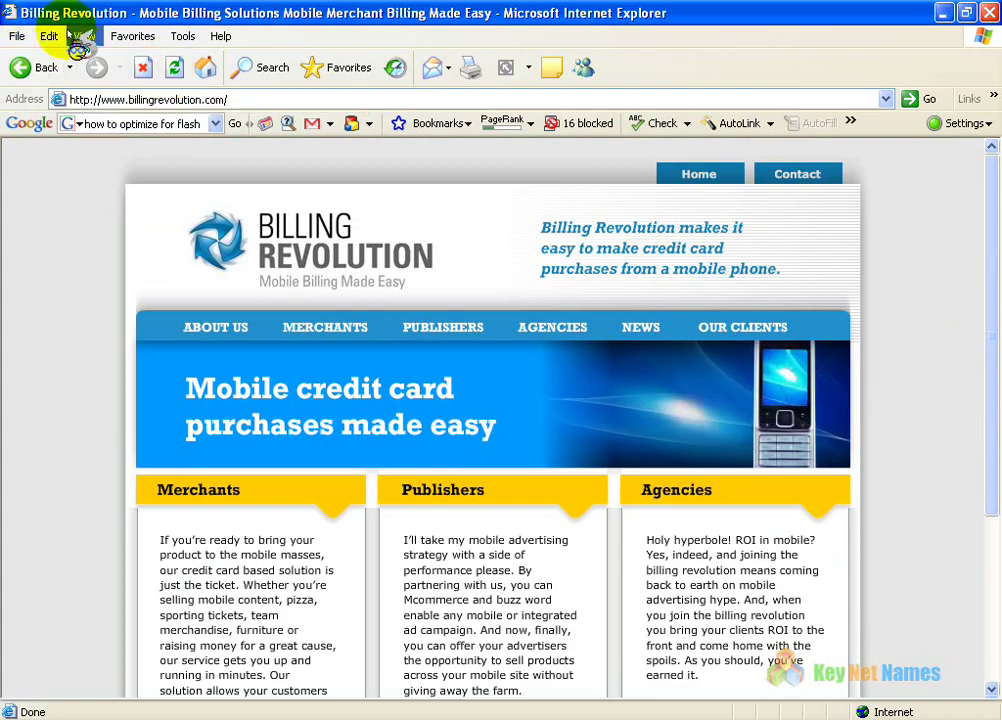
click(85, 37)
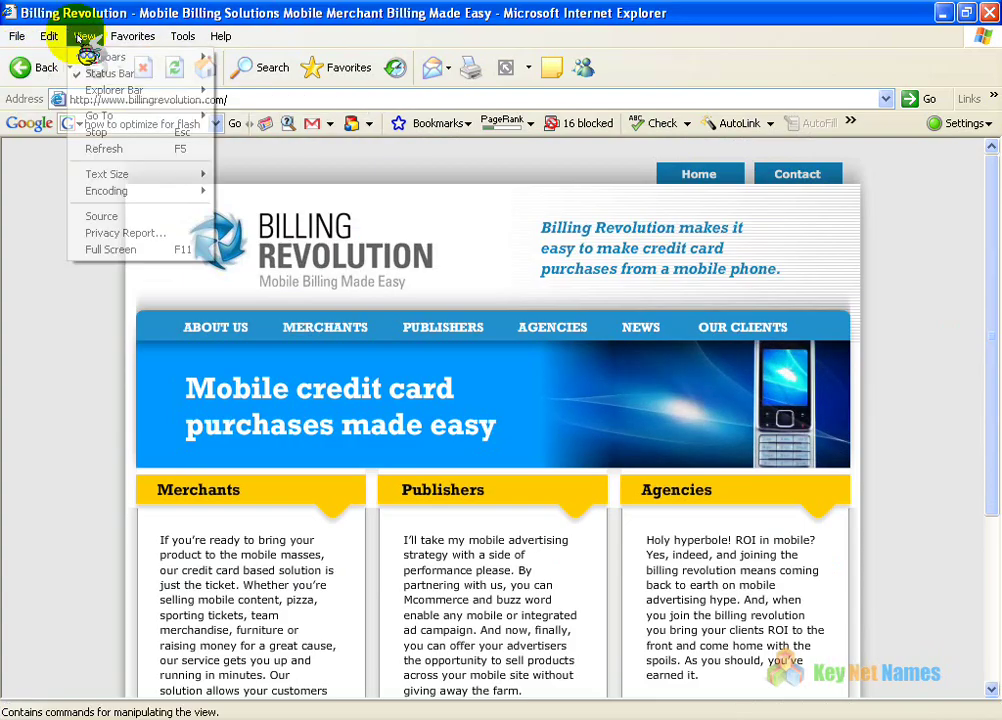
click(107, 217)
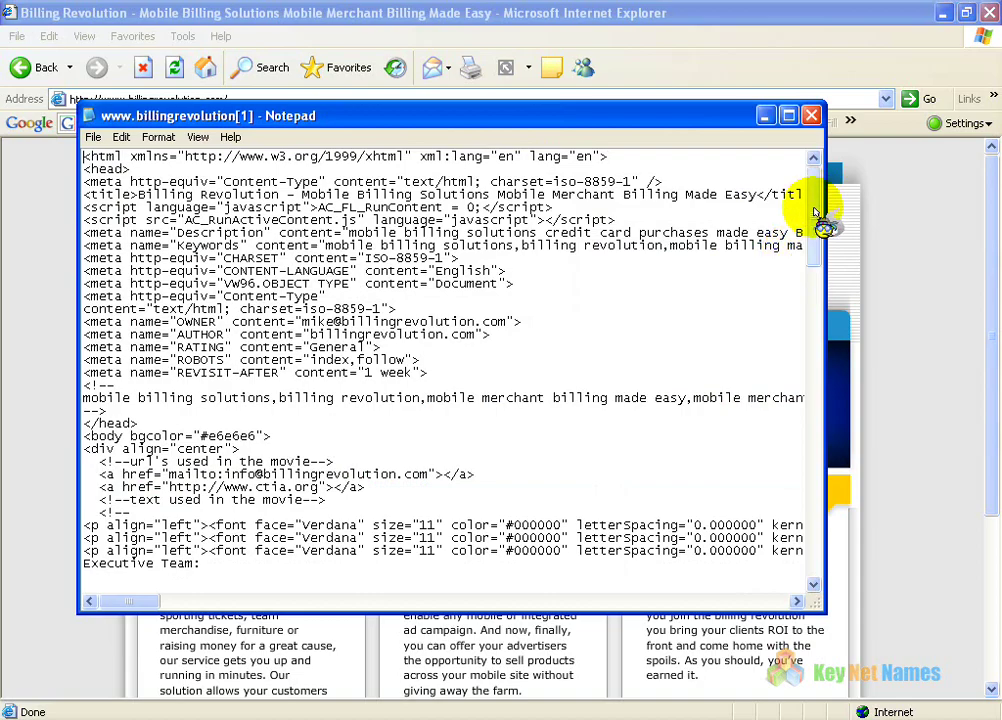
drag(813, 216, 812, 559)
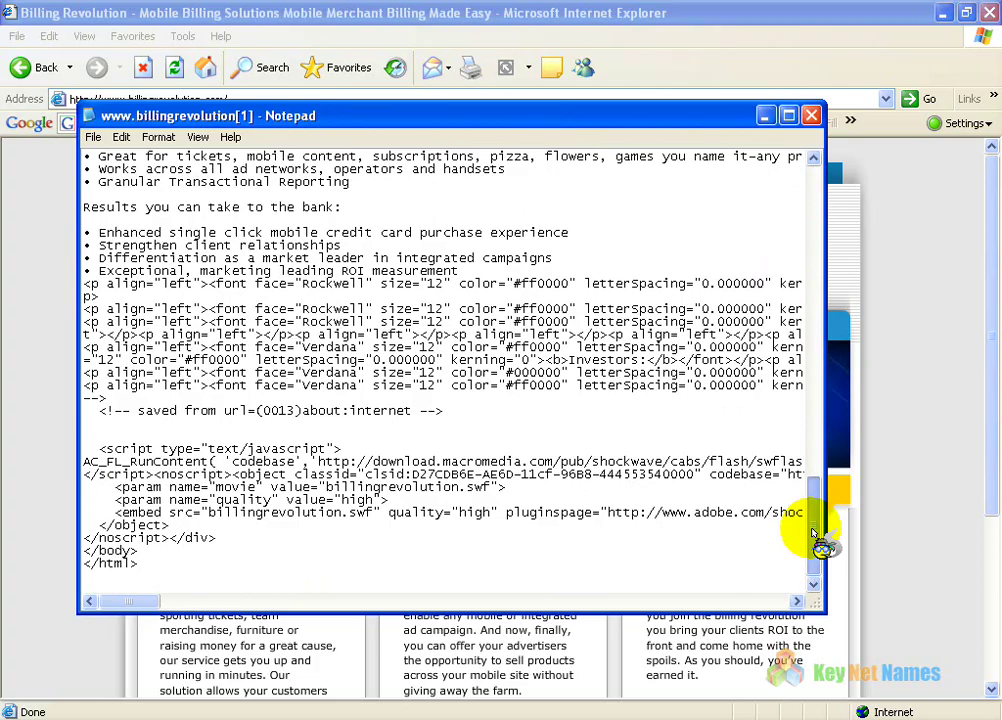
drag(815, 533, 818, 123)
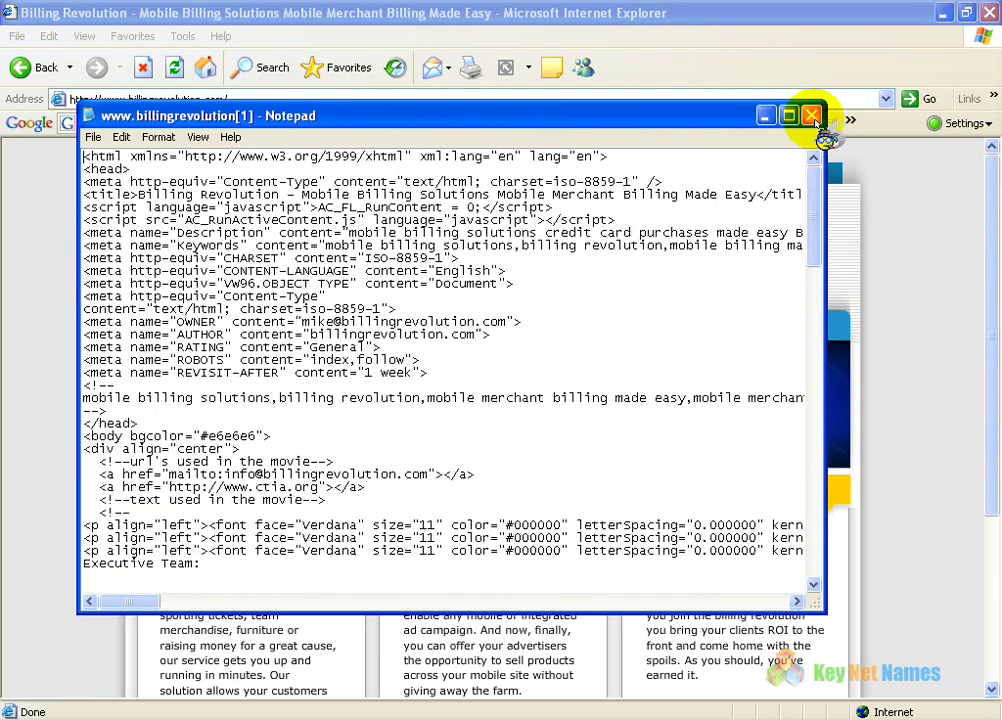
click(812, 118)
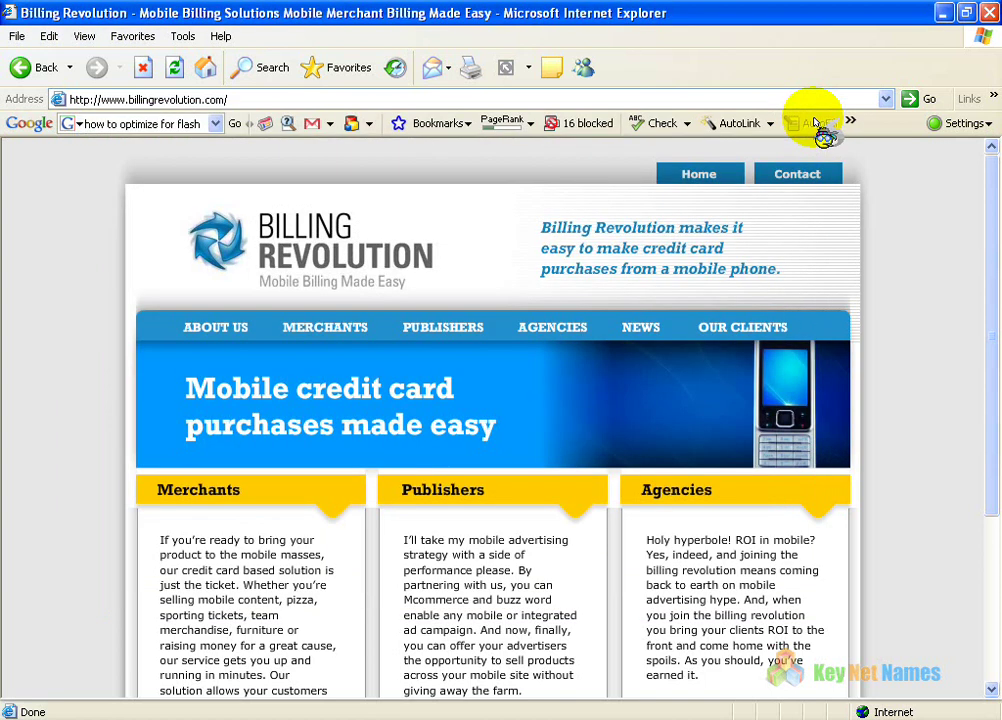